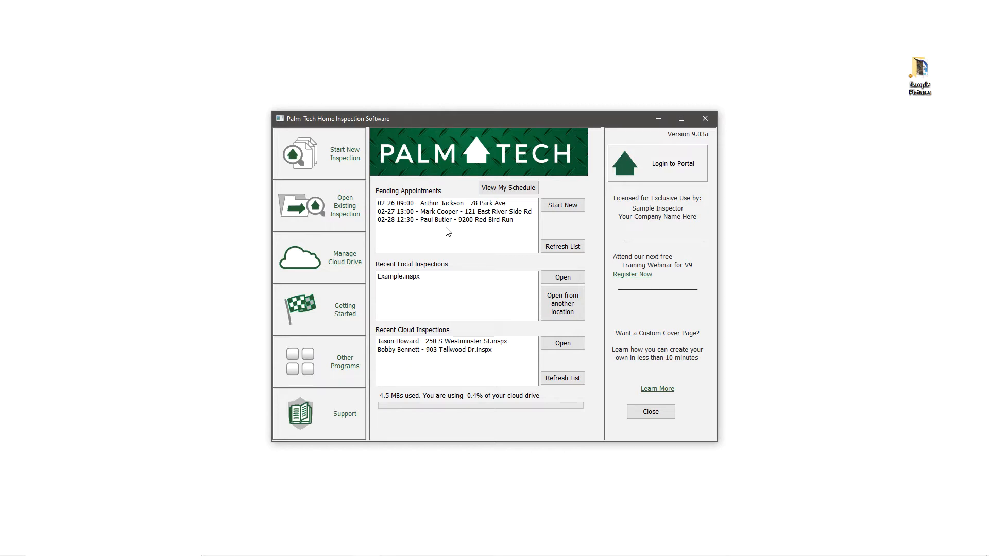
Start a new inspection from the 02-26 09:00 pending appointment using the House.tmx template and save it as Test
click(447, 204)
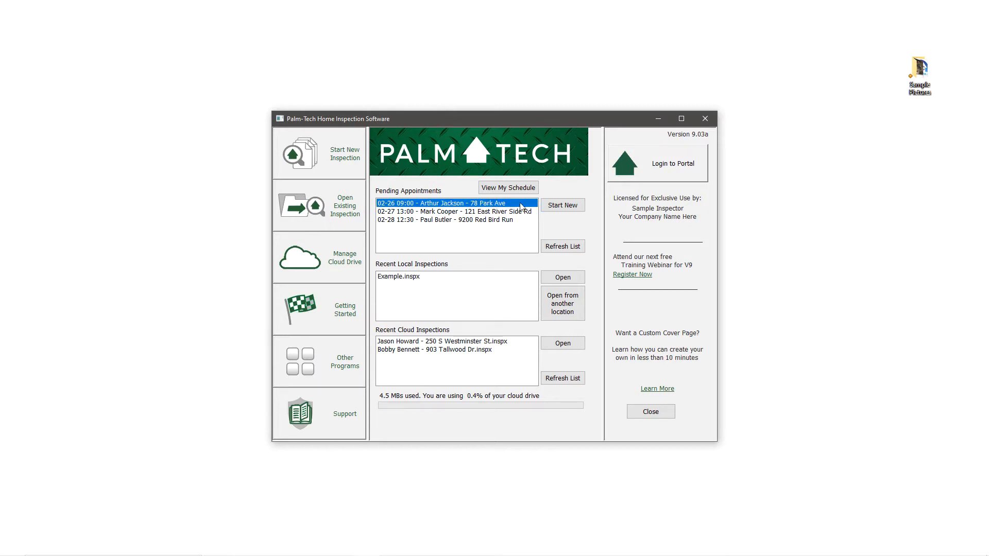
click(548, 207)
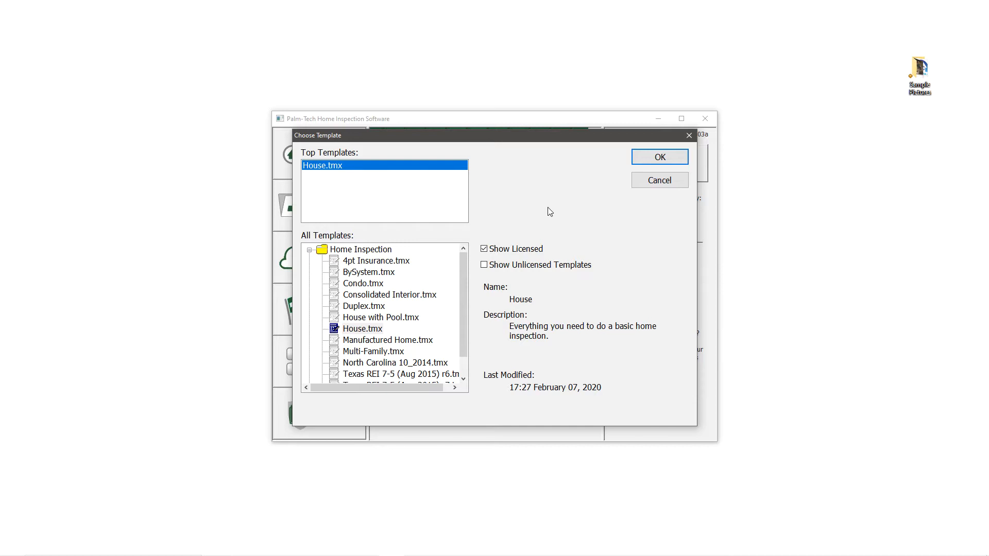
click(362, 329)
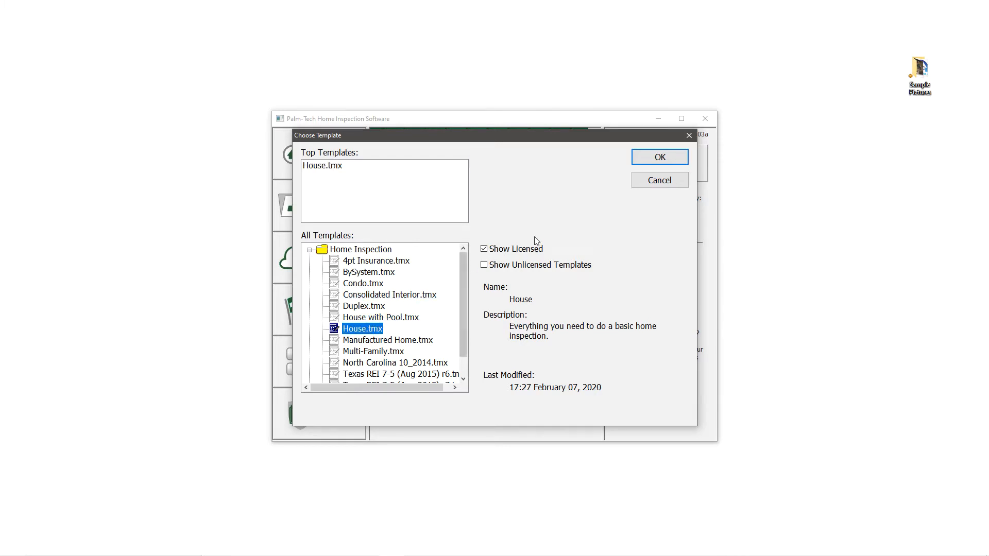
click(659, 157)
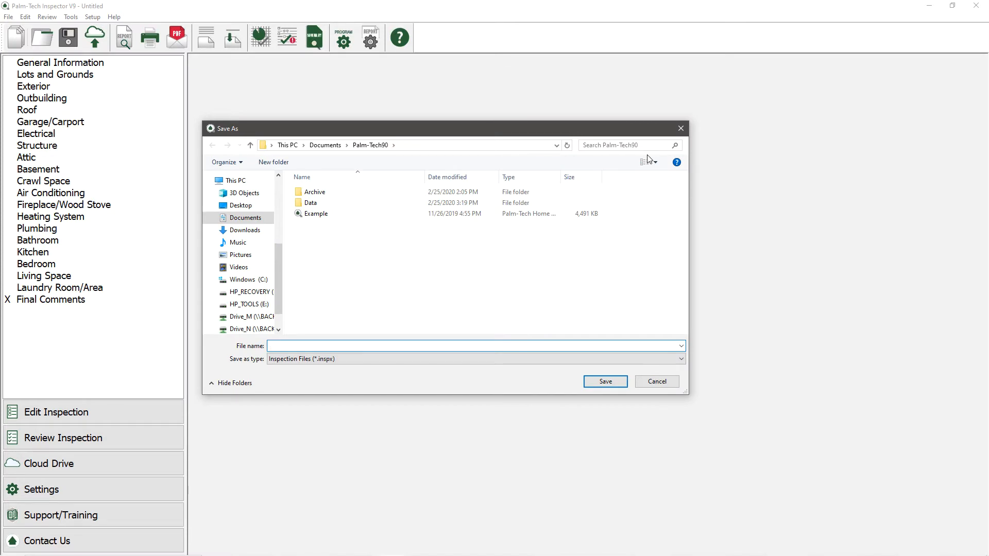
text(Test)
click(608, 382)
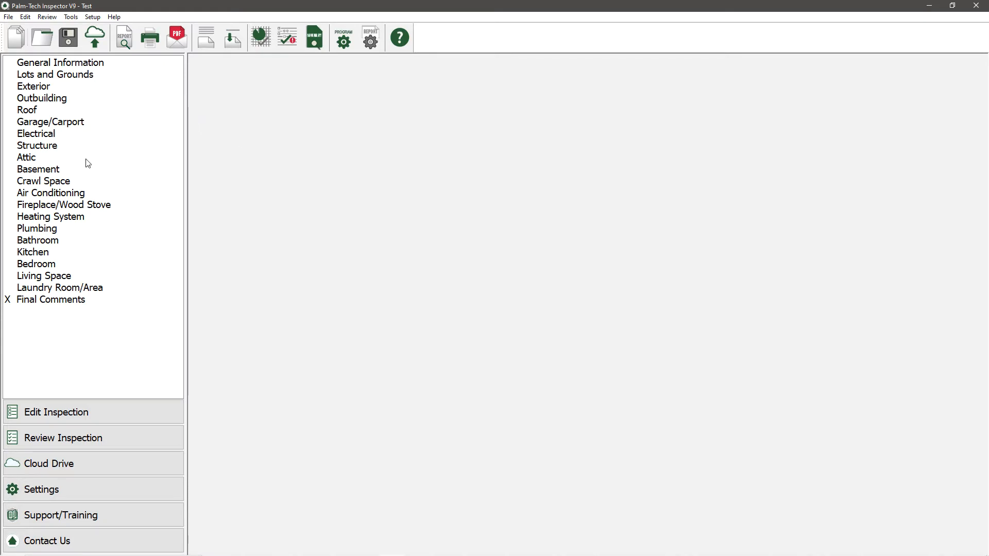
Look through the Lots and Grounds, Outbuilding and Electrical sections of the inspection
click(96, 76)
click(92, 98)
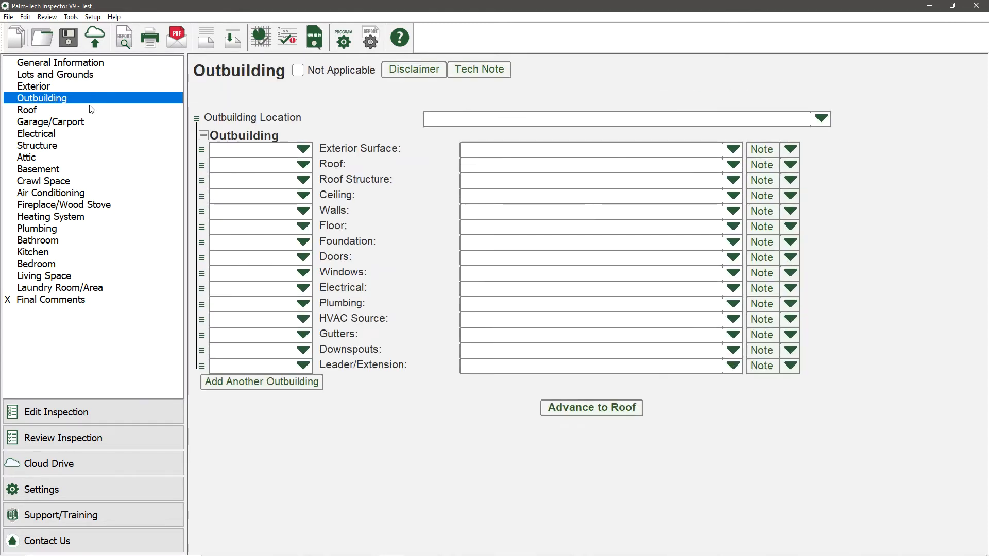
click(84, 133)
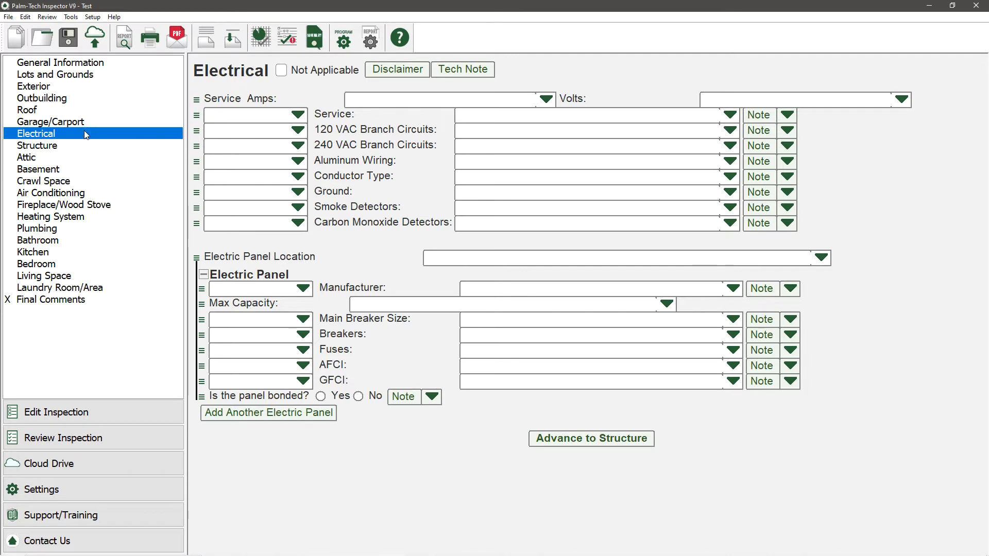
In the General Information section, set Others Present to Buyer's Agent and Buyer
click(88, 64)
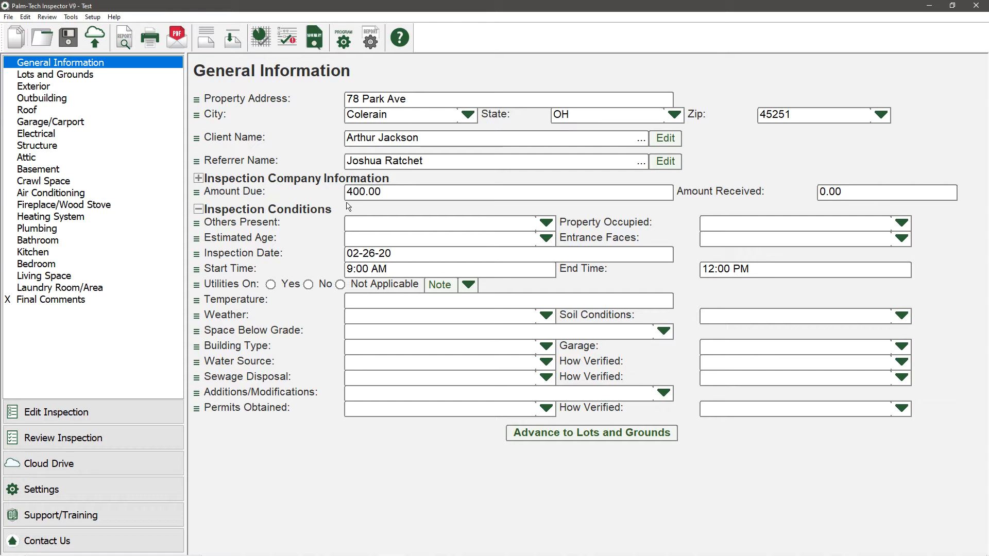
click(550, 225)
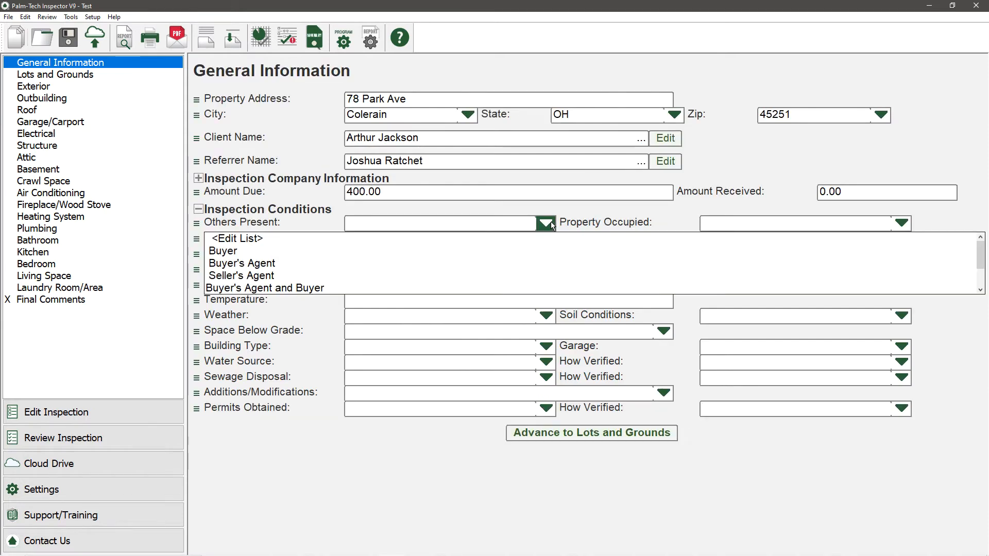
click(310, 289)
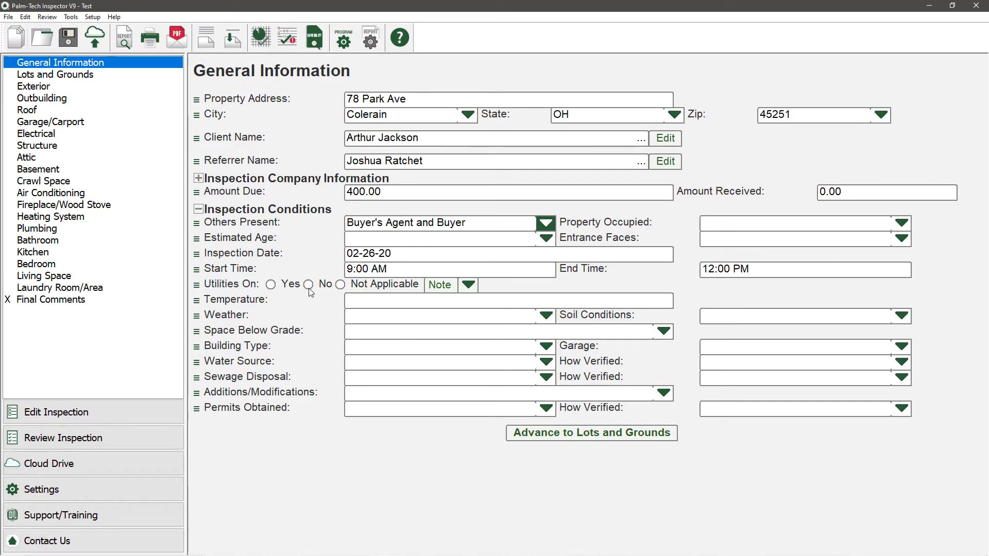
In the Lots and Grounds section, rate the Driveway as Acceptable and set its material to Asphalt
click(113, 75)
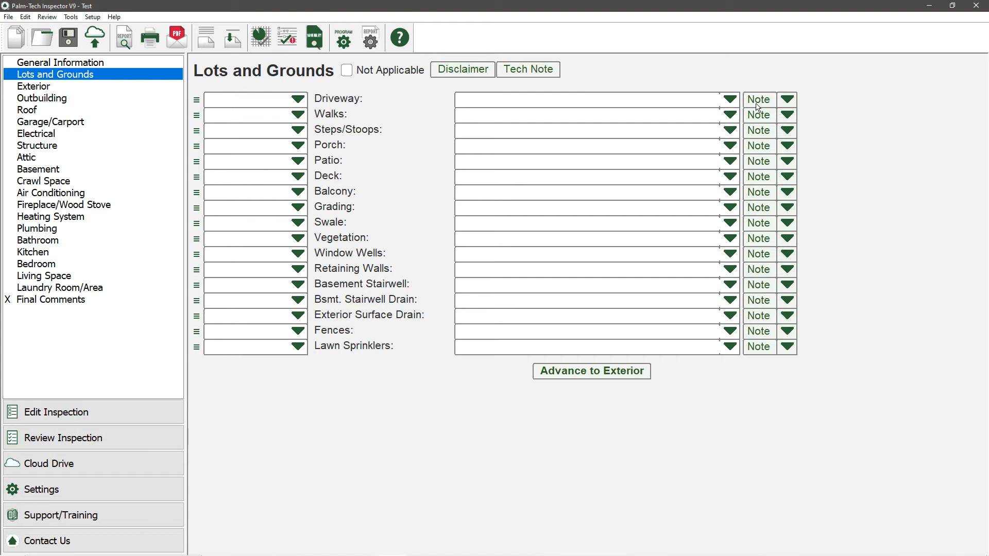
click(297, 101)
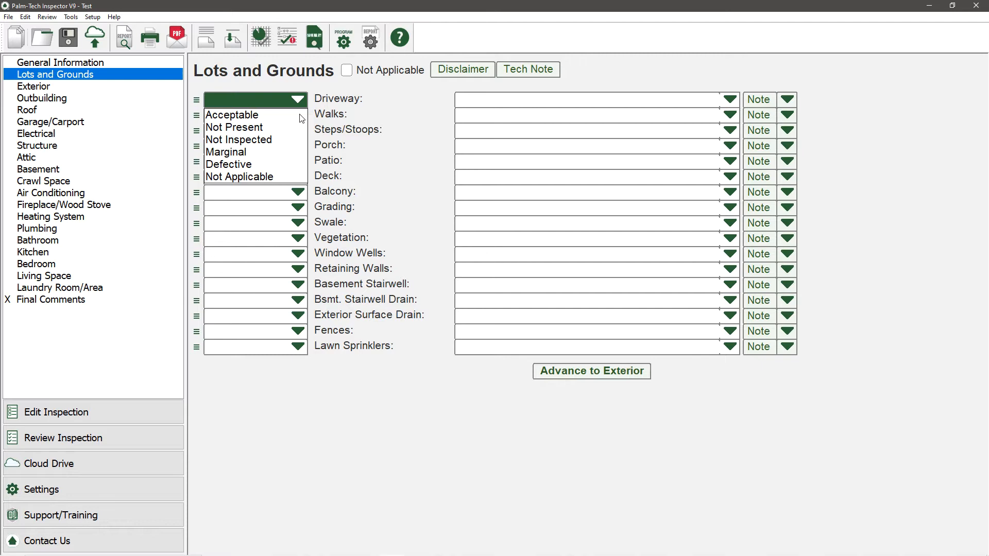
click(243, 115)
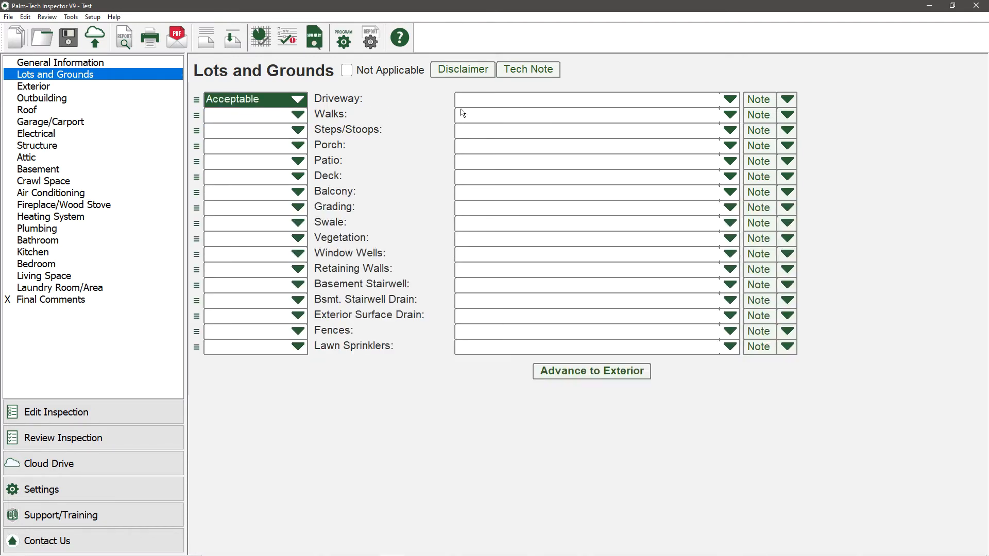
click(729, 101)
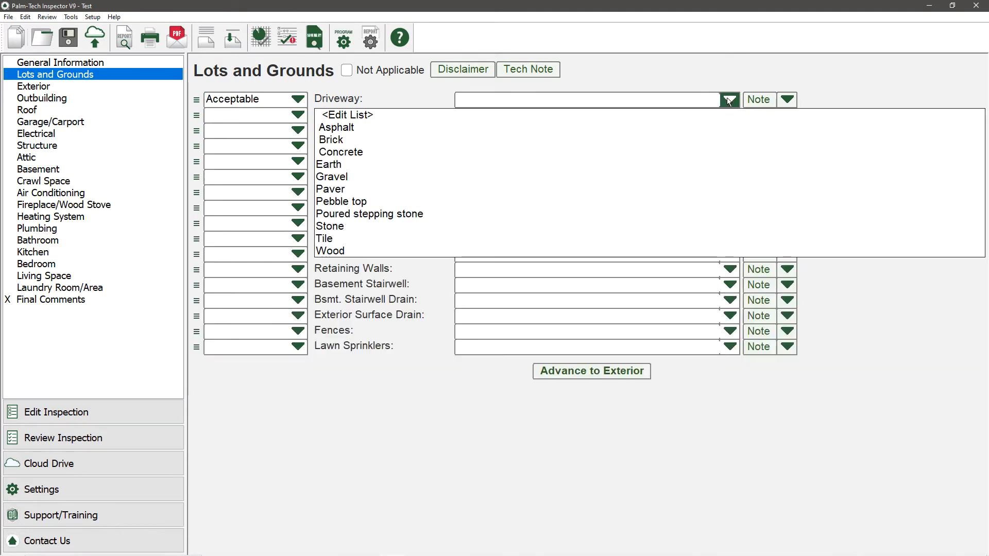
click(364, 130)
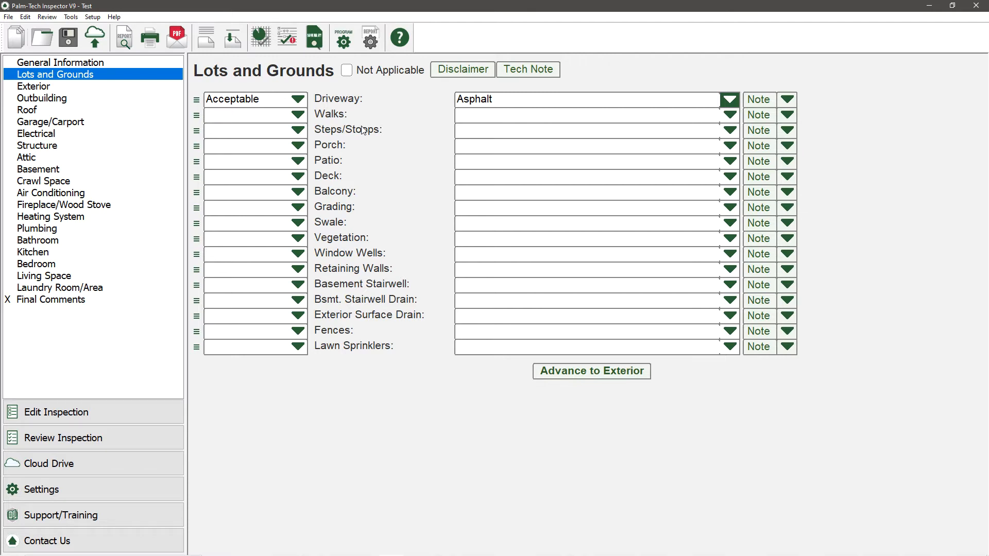
Rate the Walks as Acceptable and give them both Concrete and Brick as materials
click(281, 118)
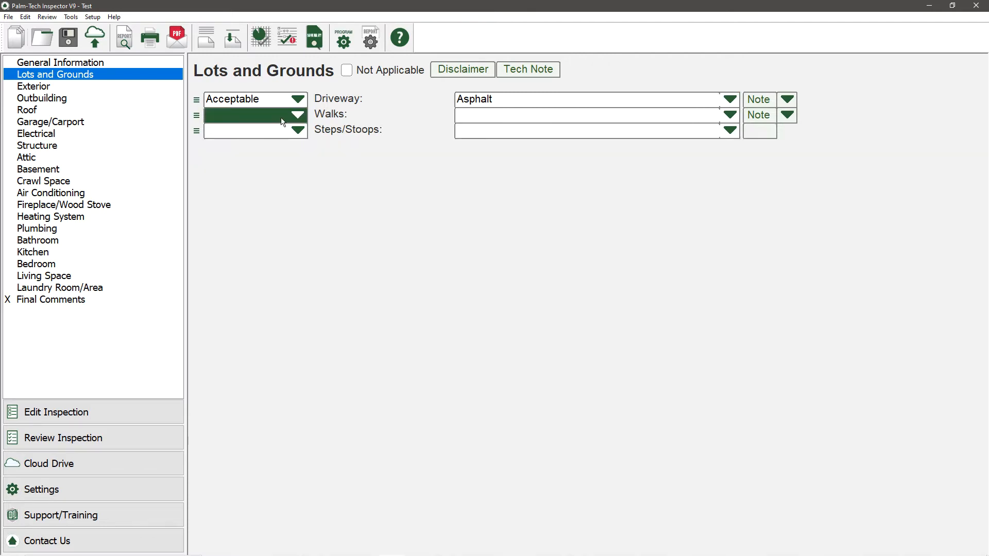
click(278, 131)
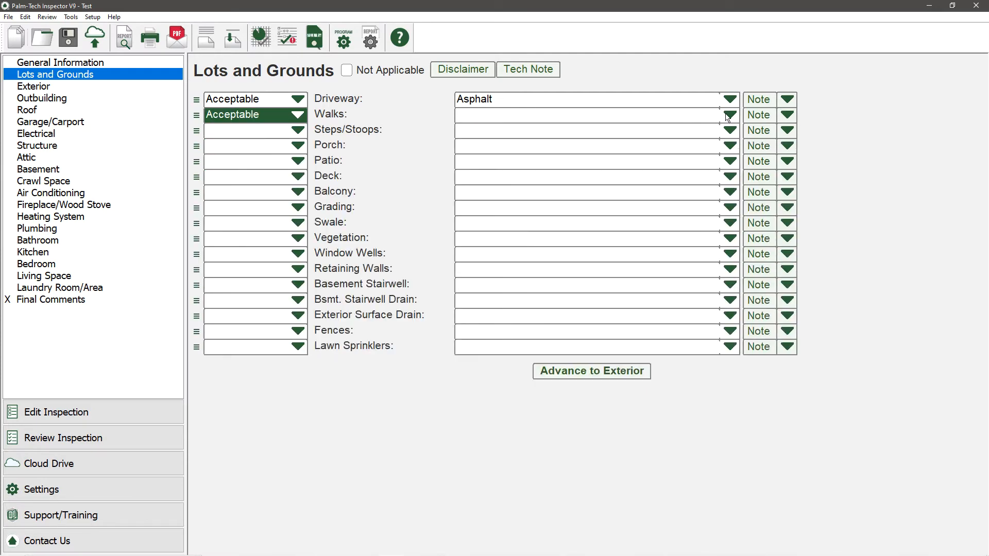
click(727, 116)
click(369, 168)
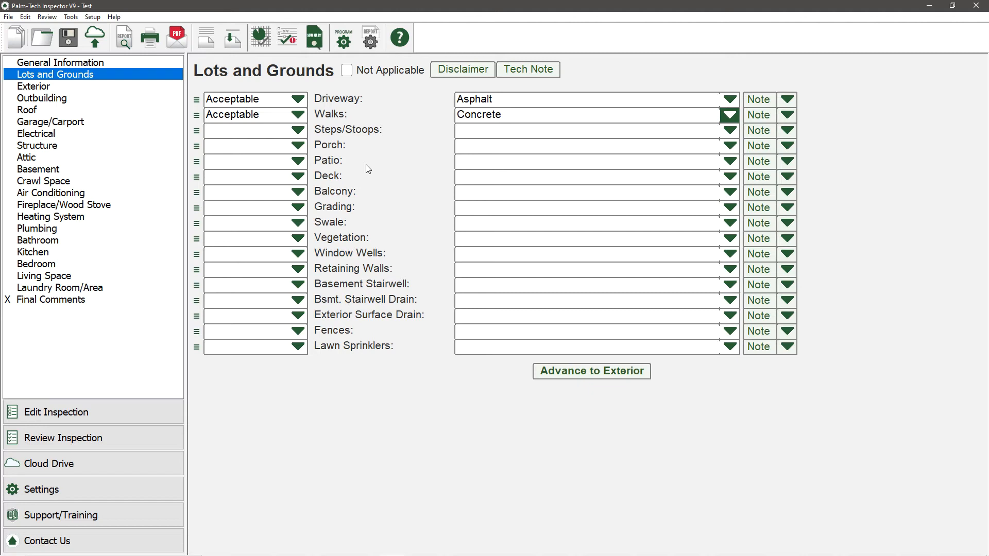
click(728, 115)
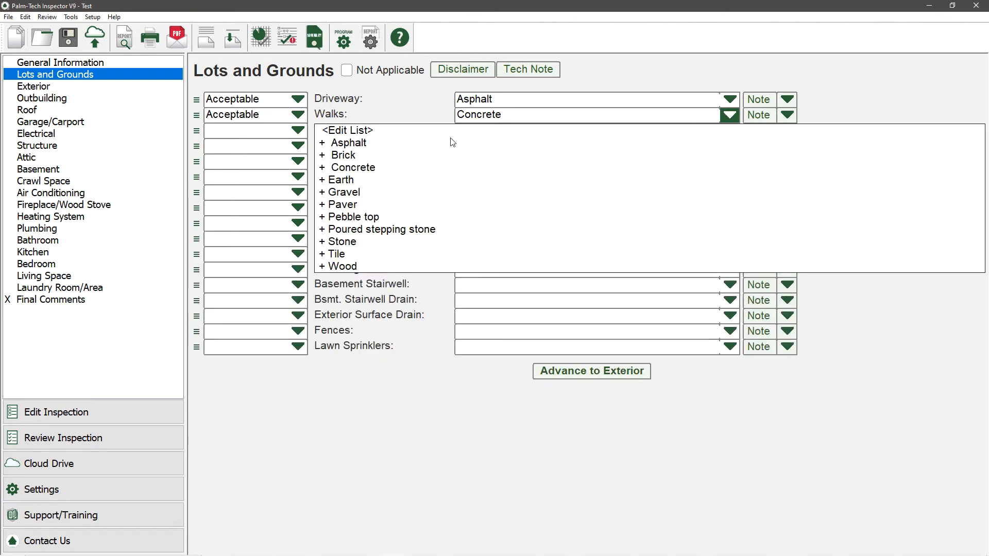
click(326, 156)
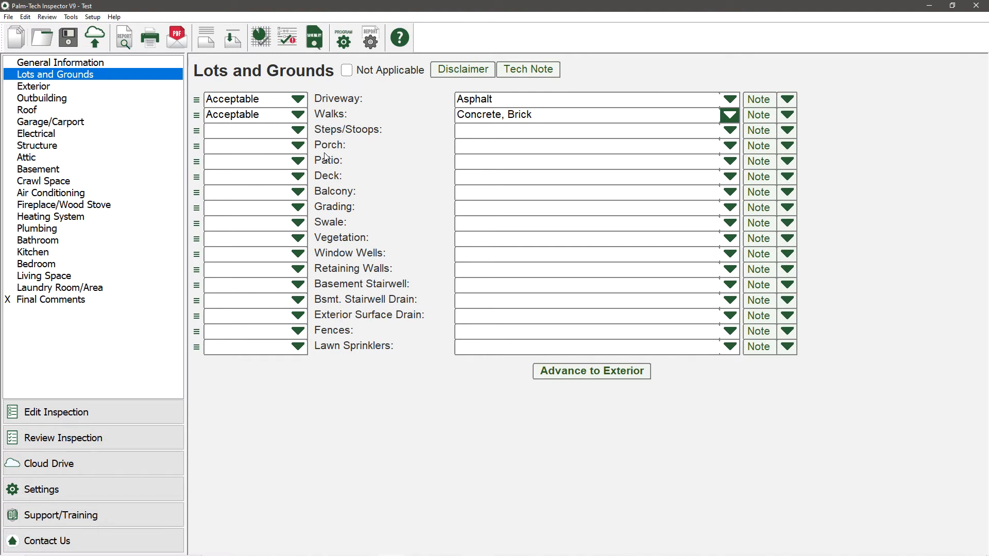
Rate the Steps/Stoops as Acceptable and enter the custom material text "Something else"
click(298, 130)
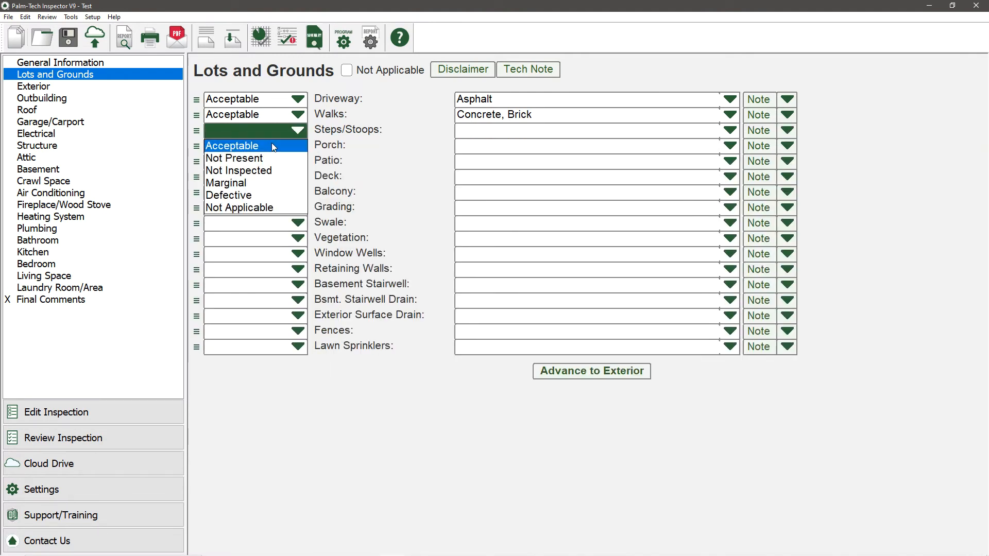
click(272, 146)
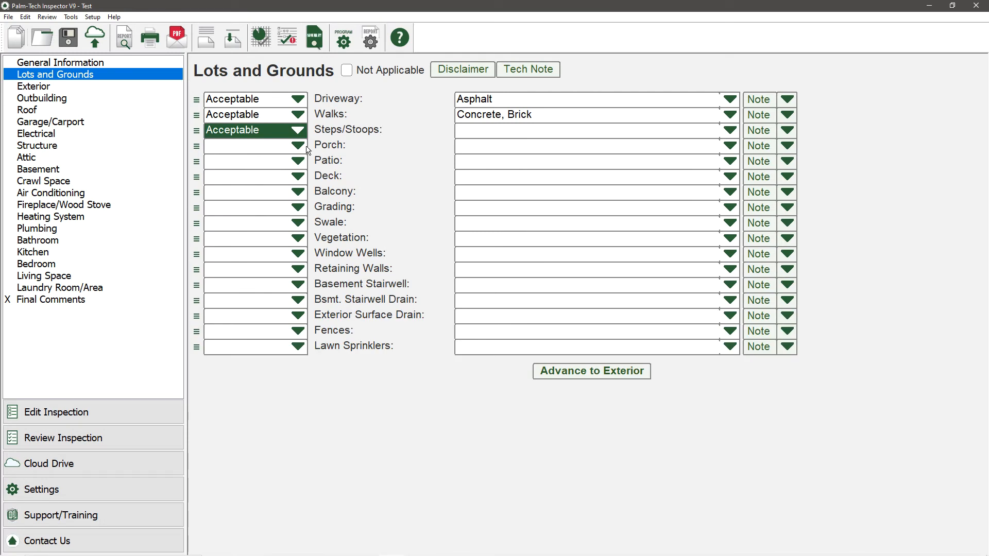
click(730, 131)
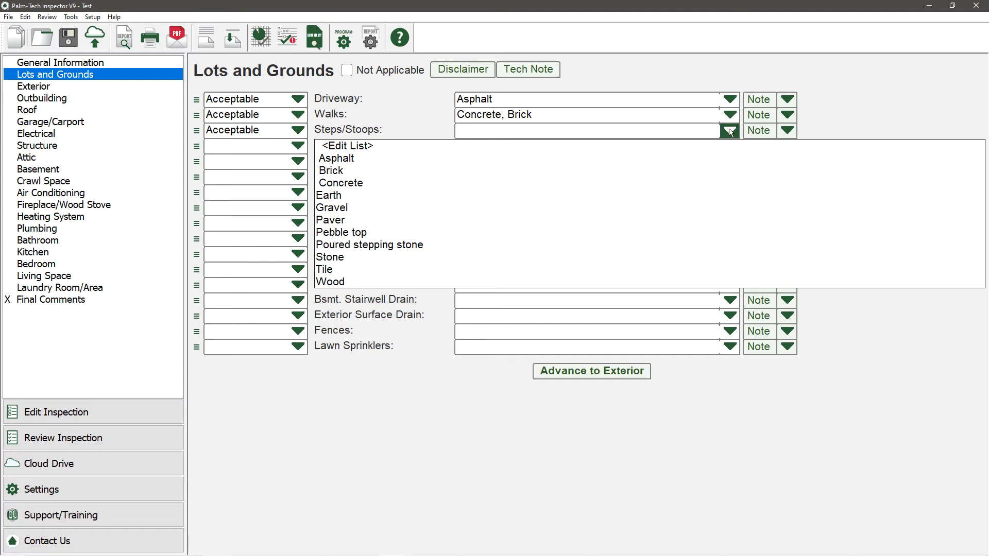
click(690, 131)
text(Someth)
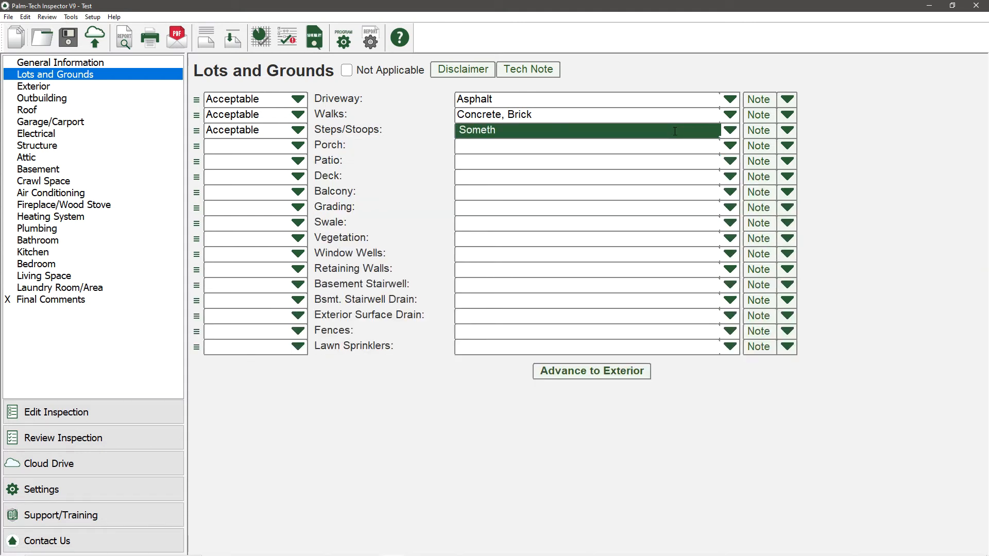
text(ing else)
click(421, 175)
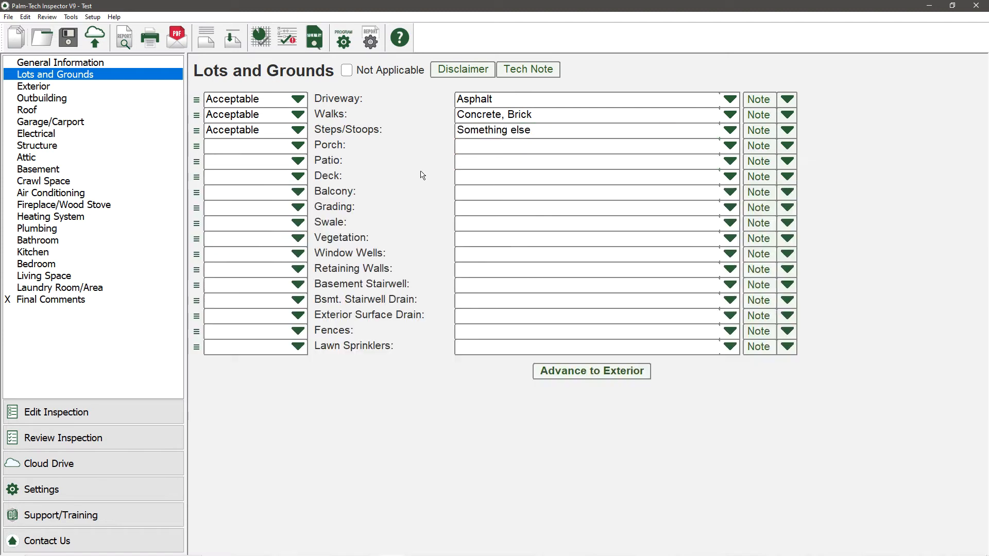
Rate the Porch as Defective and set its material to Concrete
click(299, 145)
click(269, 210)
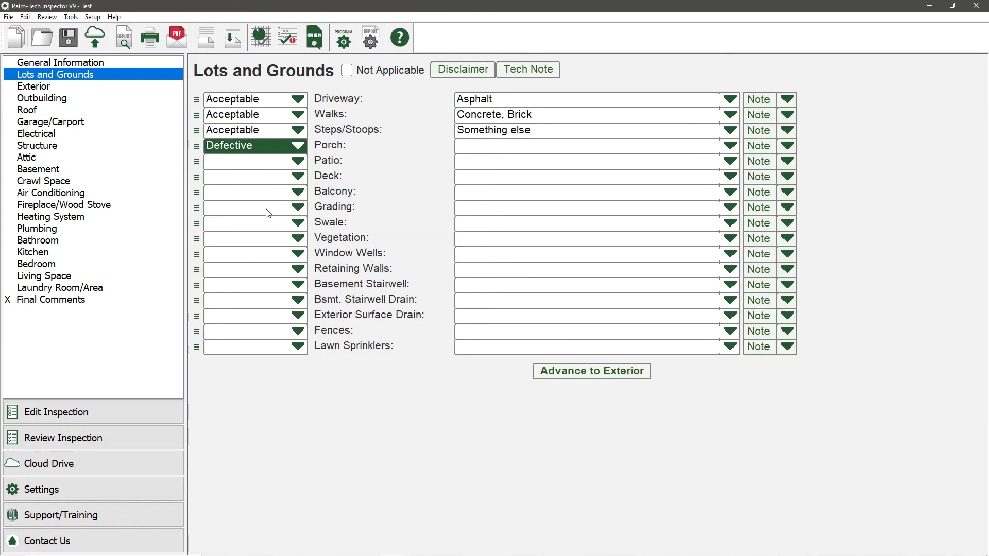
click(730, 147)
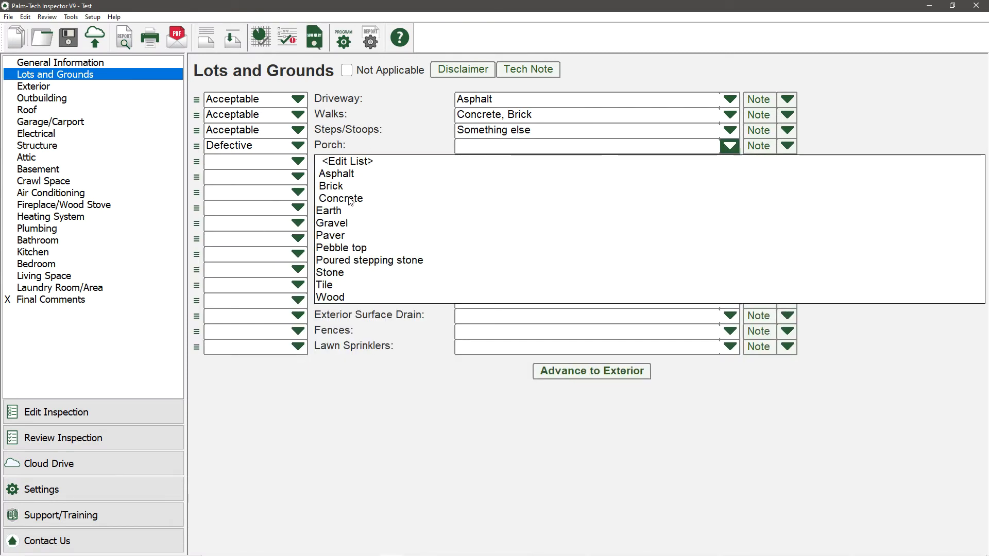
click(351, 200)
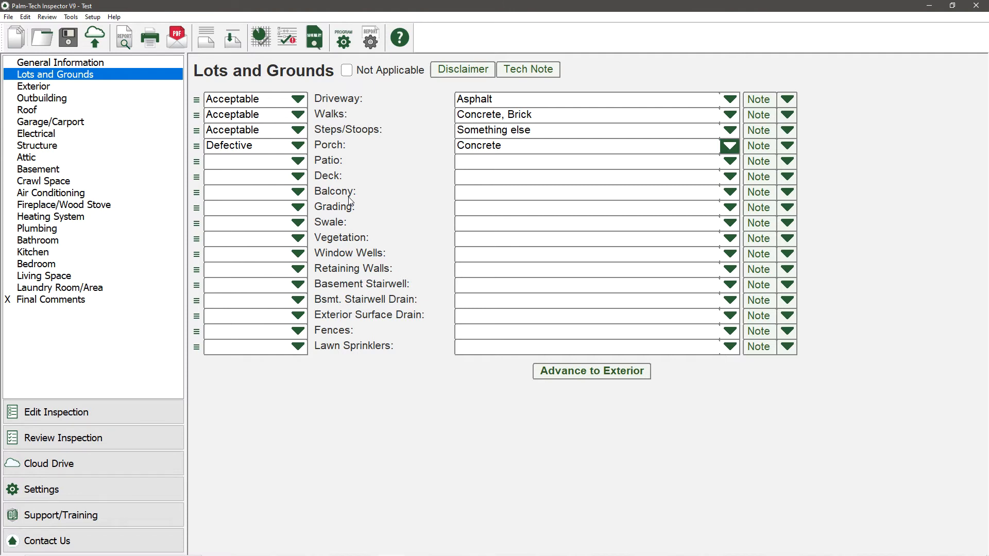
Add the predefined note "Settling away from foundation with surface cracks noted" to the Porch and set the note color to Red
click(787, 146)
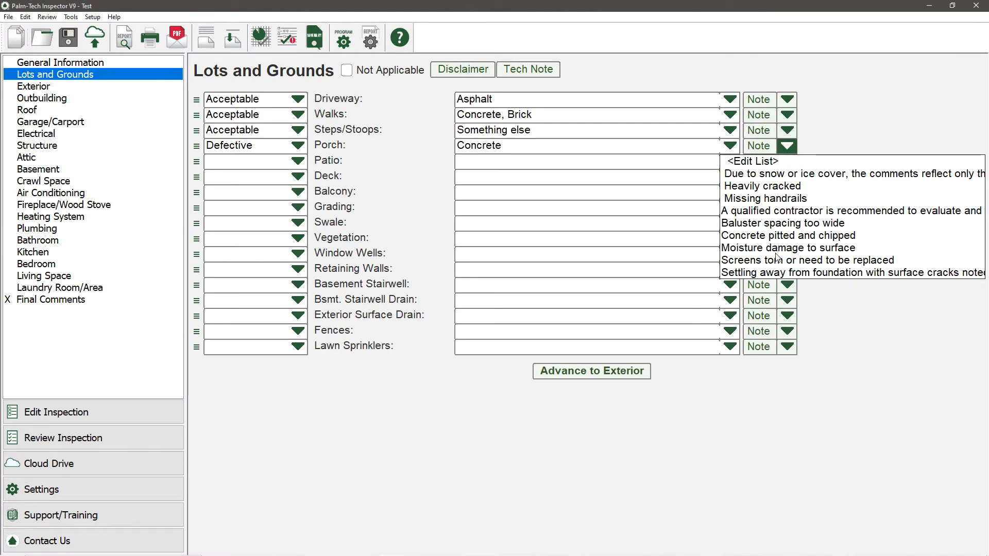
click(775, 273)
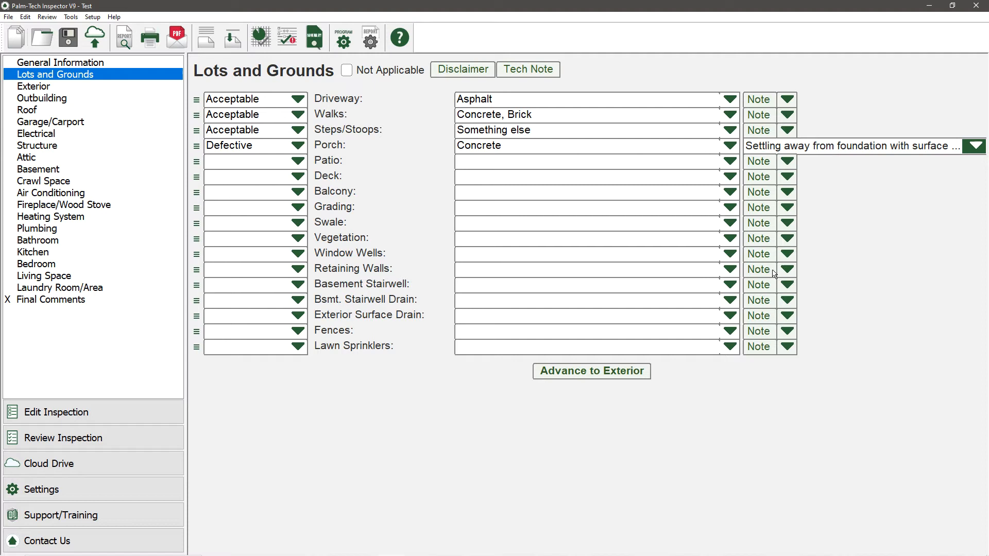
click(768, 147)
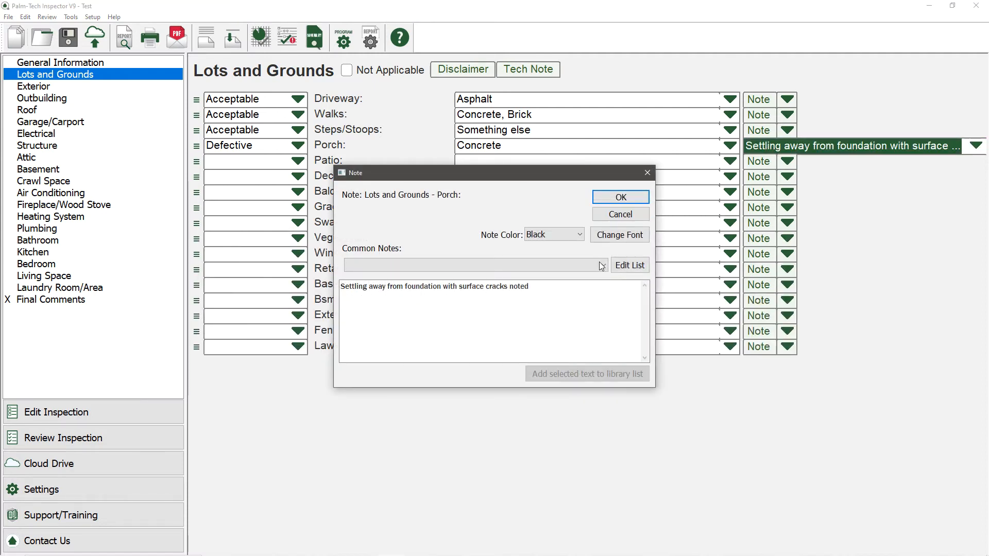
click(581, 287)
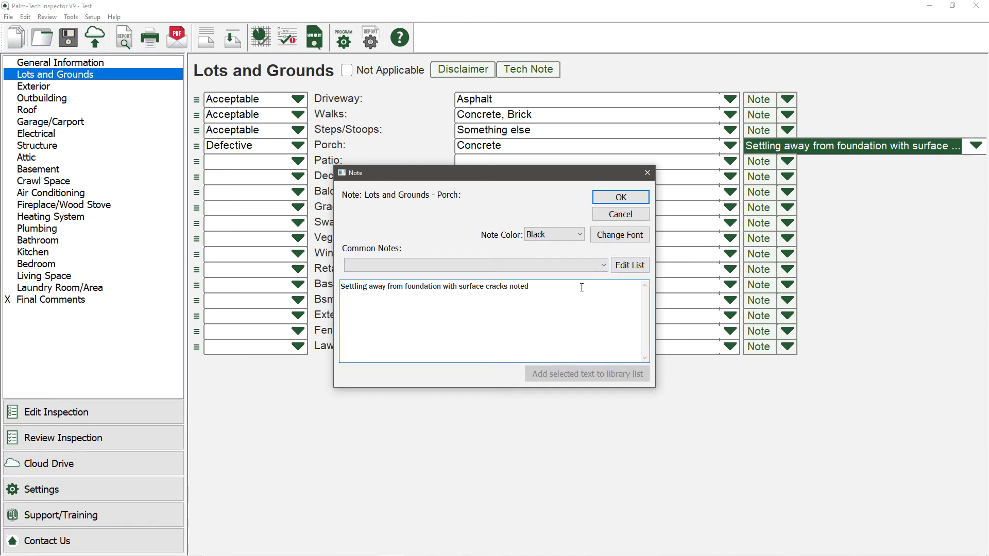
click(553, 235)
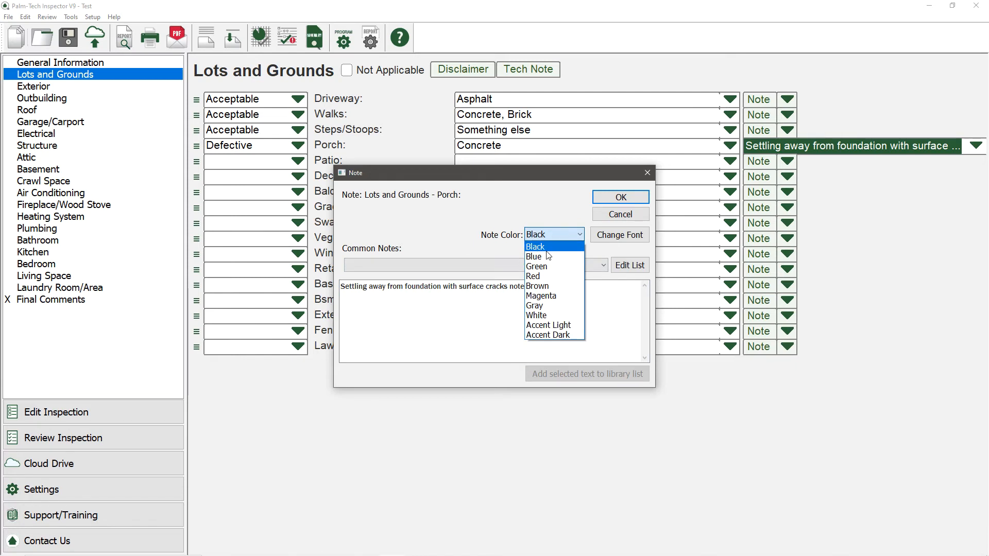
click(547, 278)
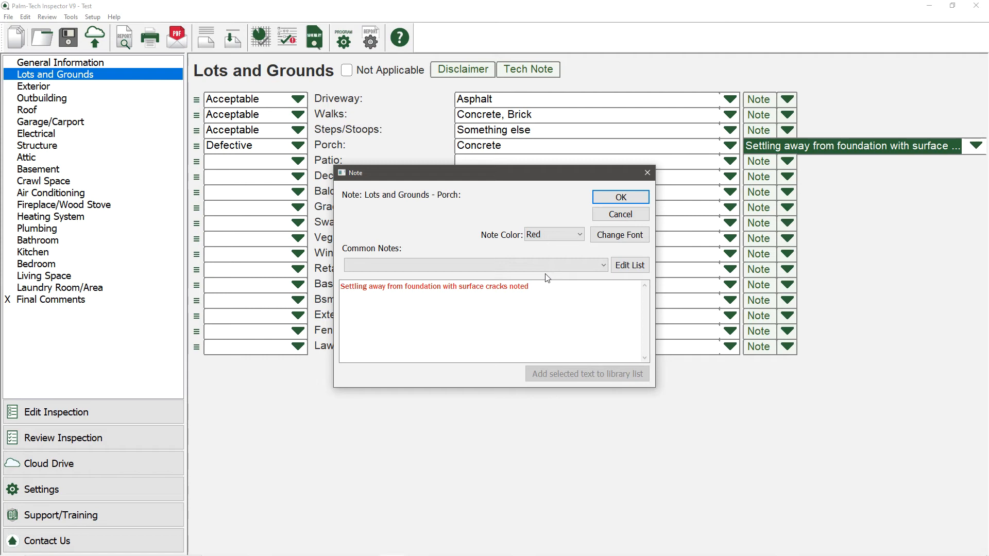
click(609, 198)
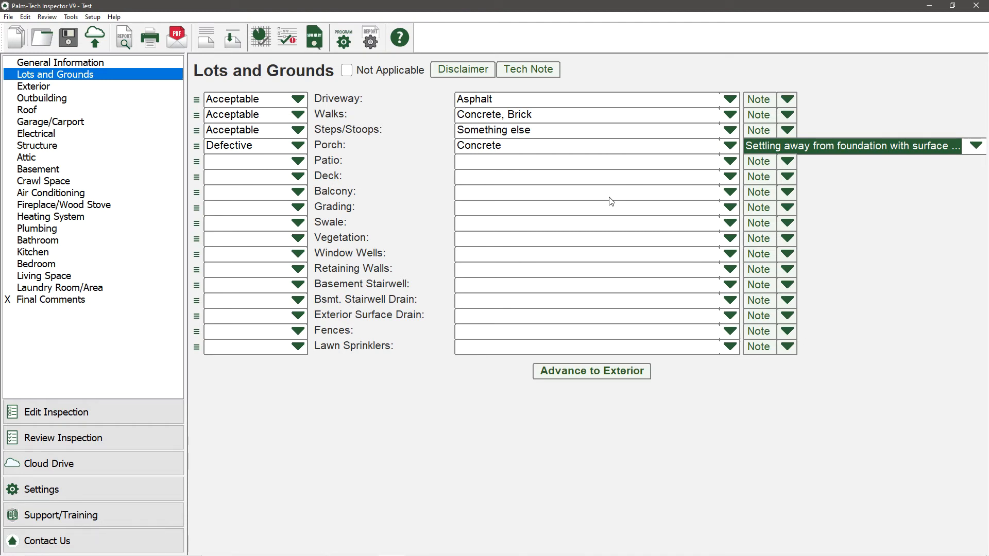
Arrange the Sample Pictures folder beside the reduced inspection window and add photos IMG_0831 and IMG_0856 to the Porch item
double_click(604, 3)
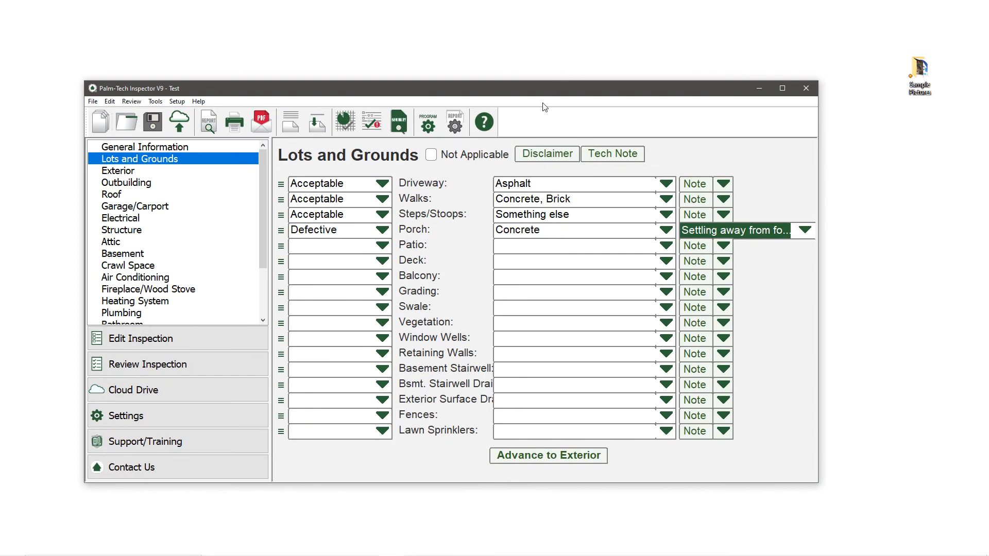
drag(544, 92, 498, 53)
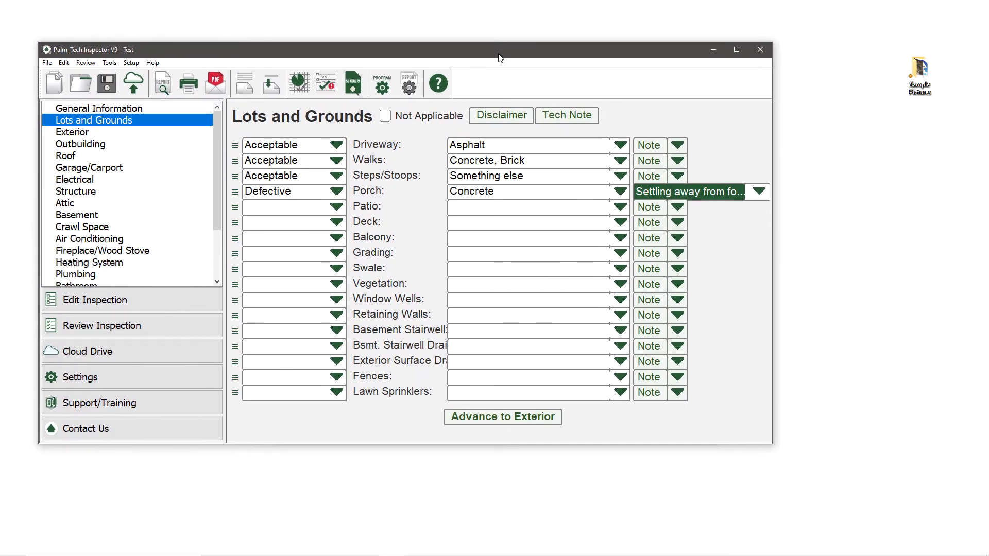
click(920, 67)
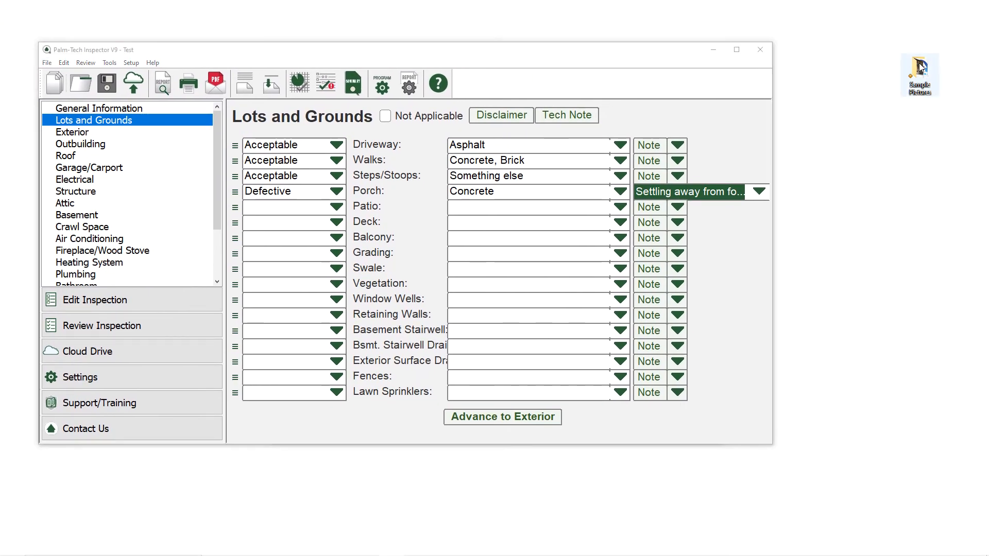
double_click(921, 67)
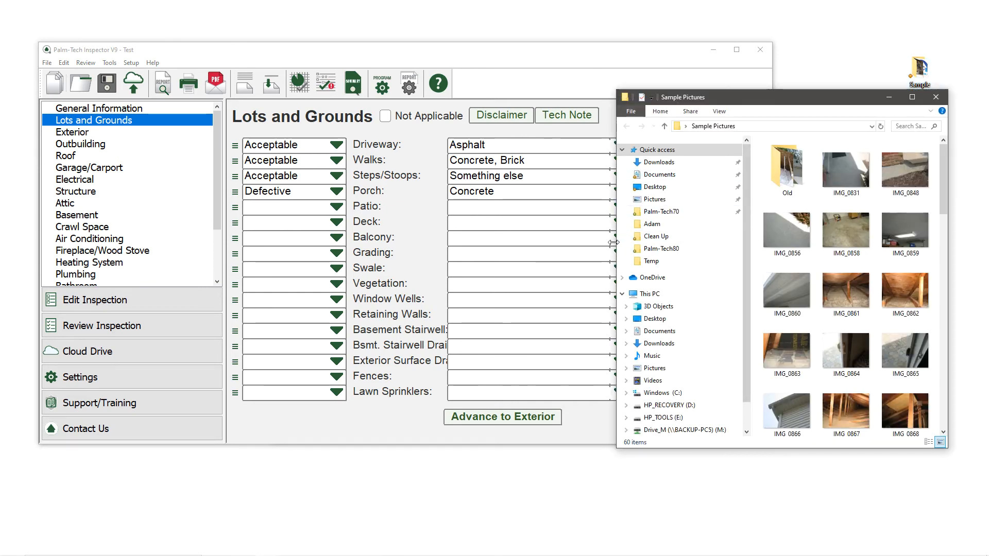
drag(617, 224, 857, 224)
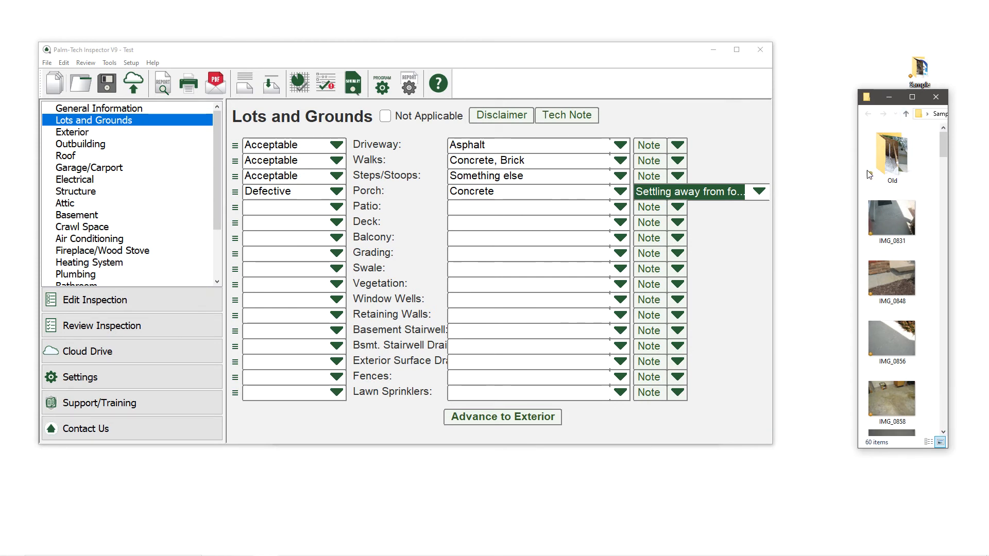
drag(885, 214, 367, 194)
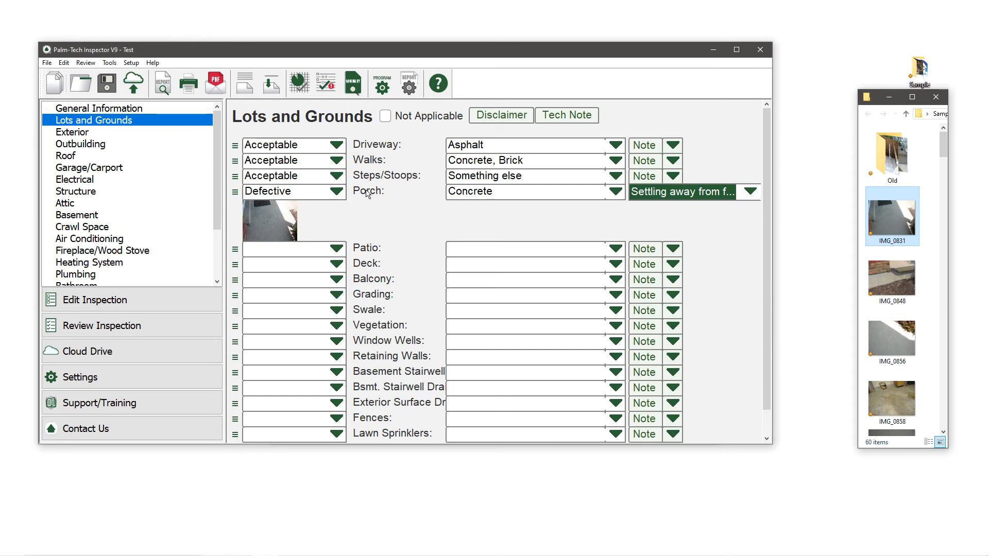
drag(891, 338, 365, 194)
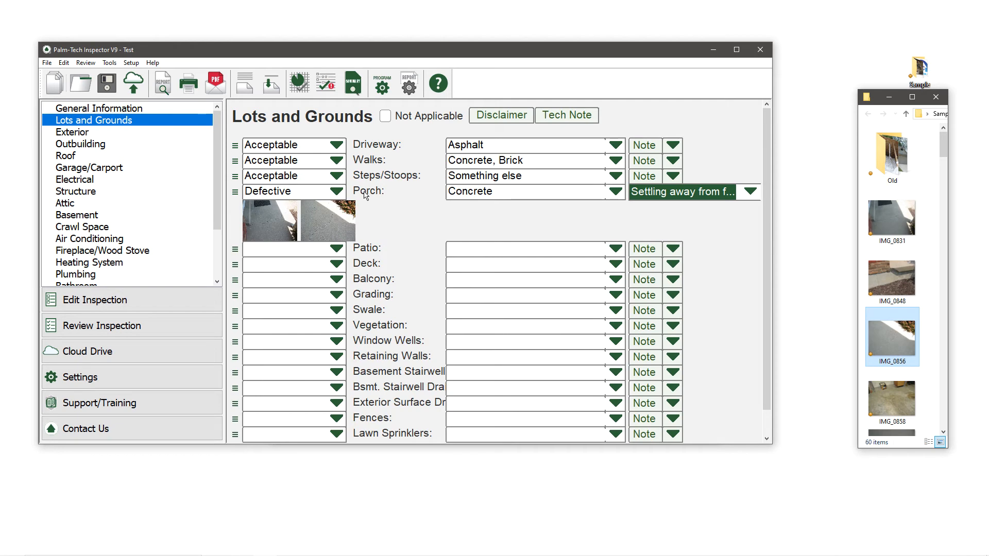
Open the second Porch photo for editing and draw two red arrows pointing at the crack in the concrete
double_click(338, 210)
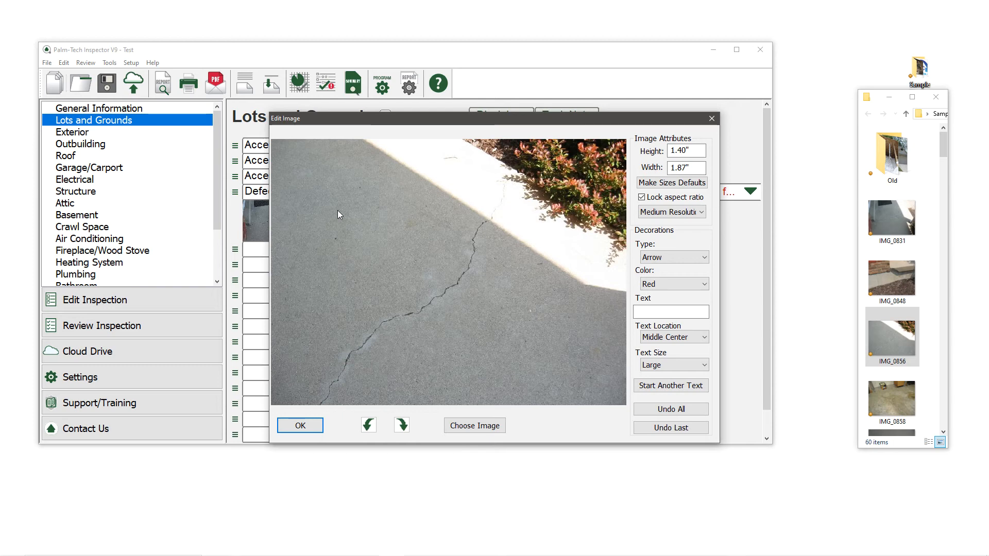
drag(392, 301, 396, 304)
drag(432, 179, 469, 241)
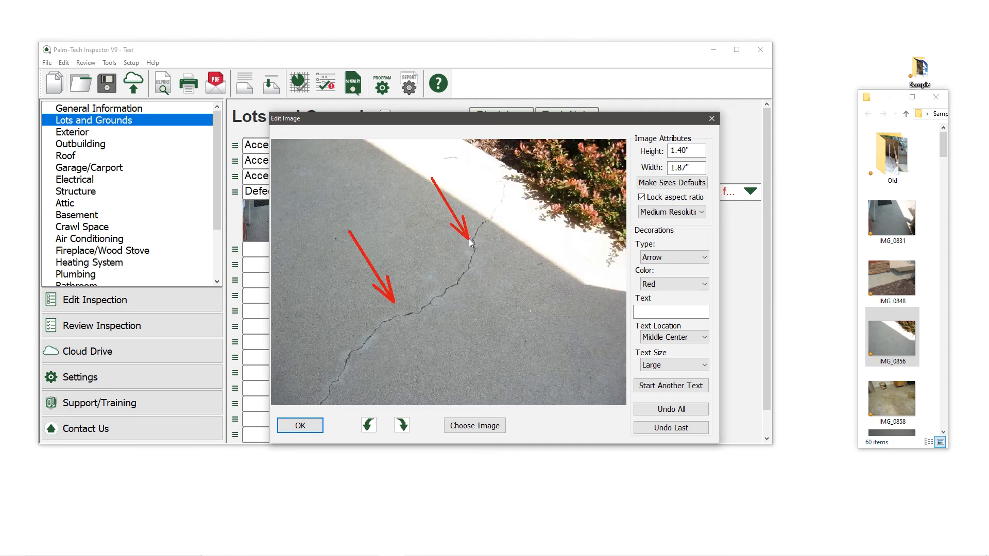
Caption the photo "Surface cracks noted" with the text location Bottom Center and the color Blue, and accept the image edits
click(672, 314)
text(Surface cracks noted)
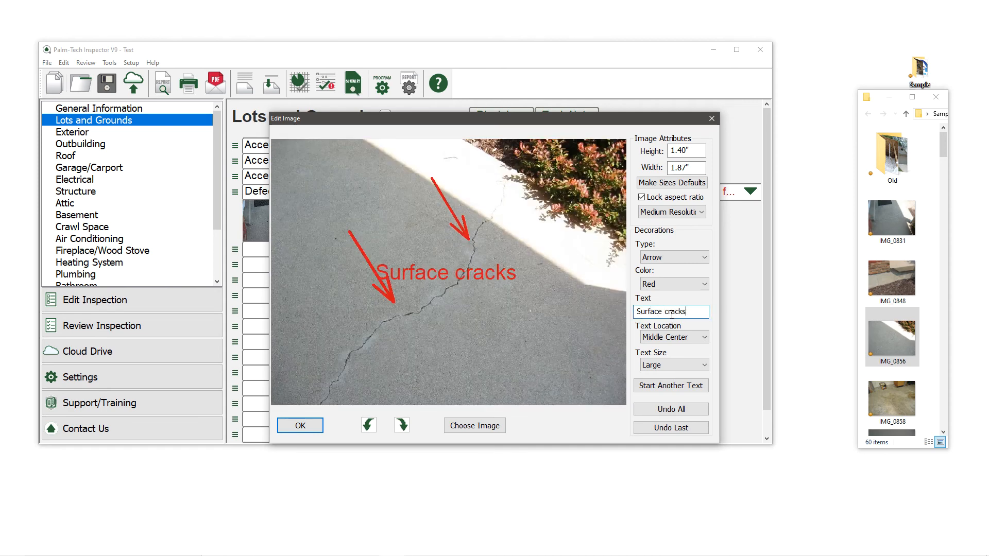
click(692, 338)
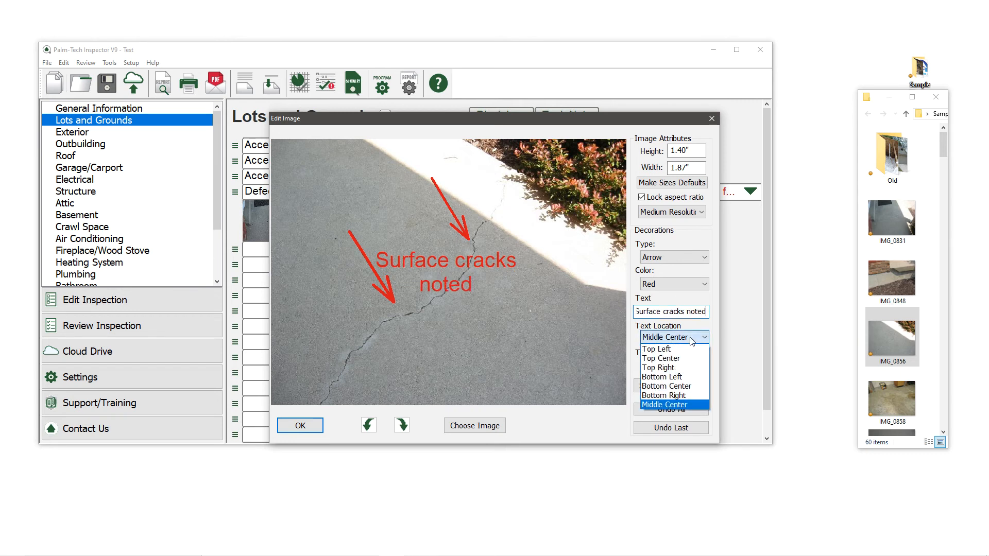
click(687, 386)
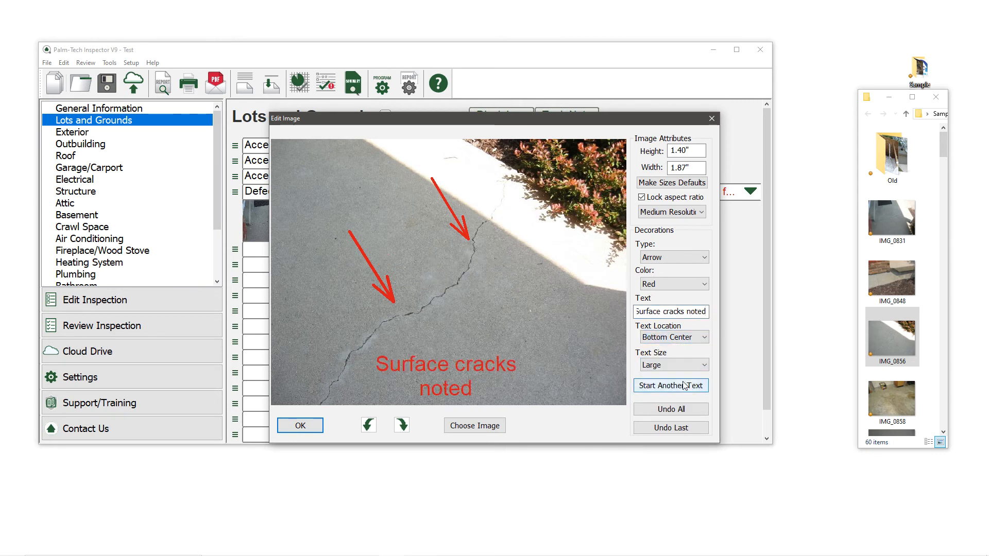
click(680, 284)
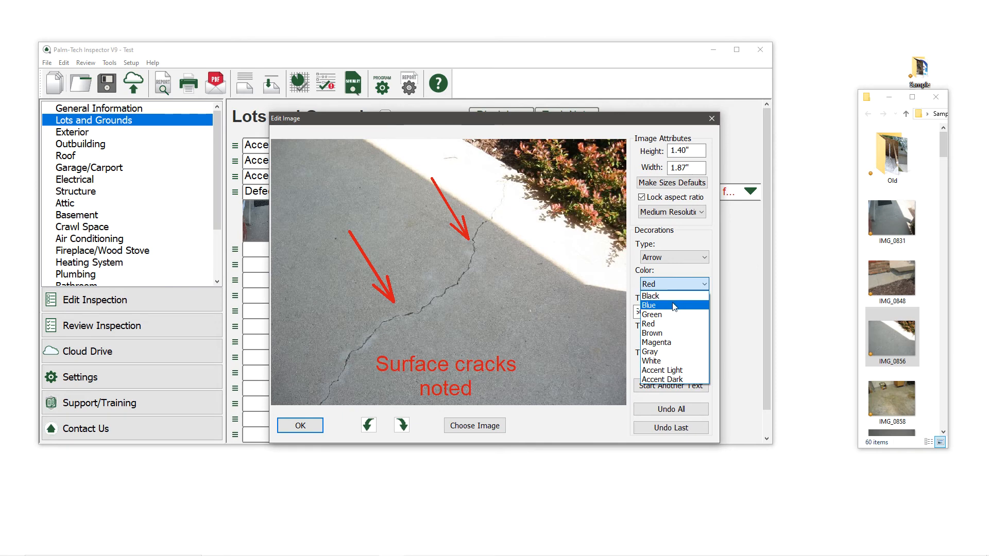
click(673, 306)
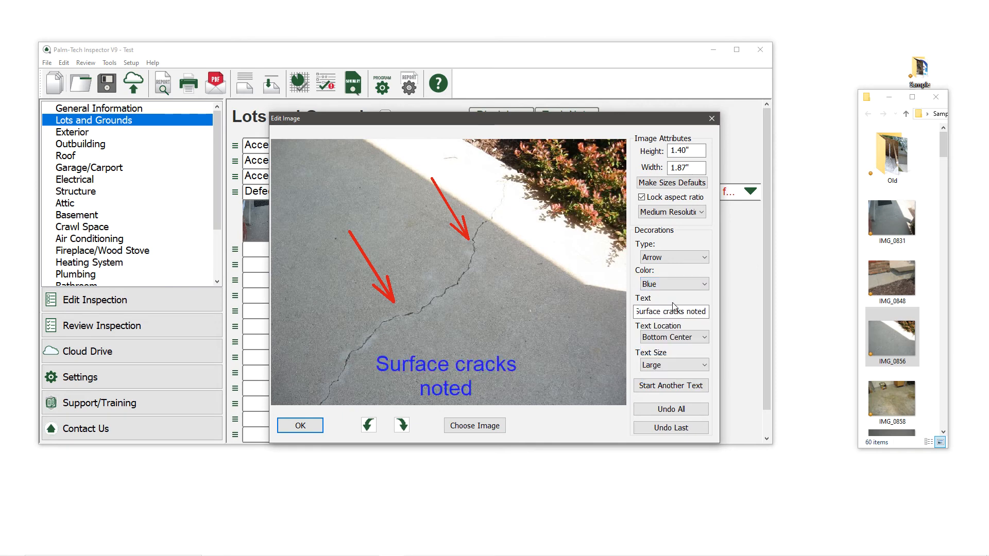
click(318, 425)
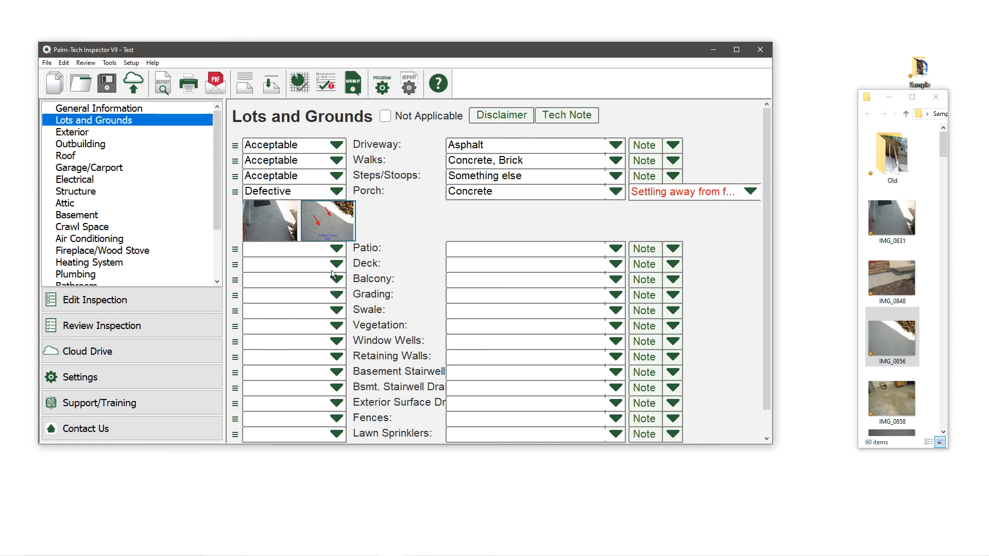
Go to the Exterior section, preview the report full screen and examine the Lots and Grounds page enlarged
click(86, 133)
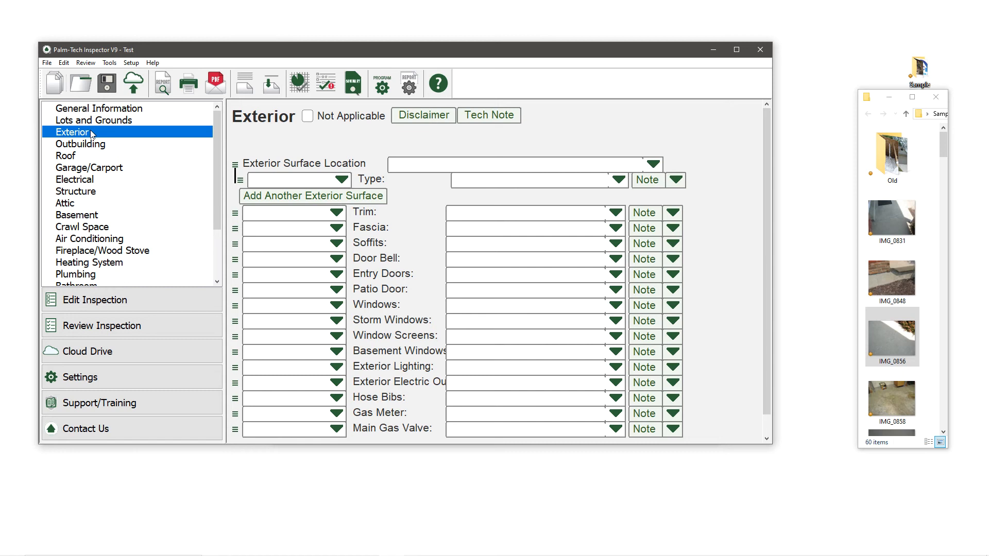
click(163, 91)
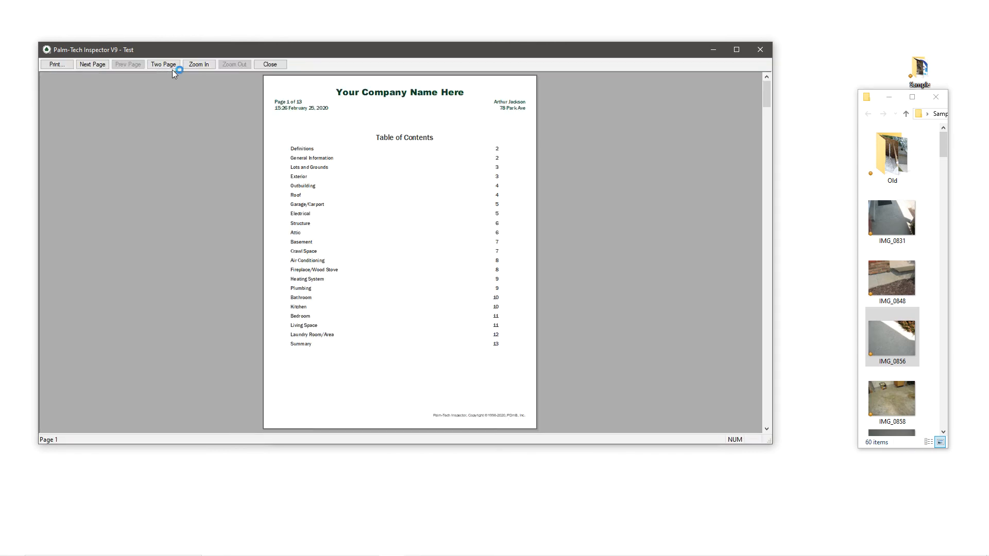
double_click(191, 49)
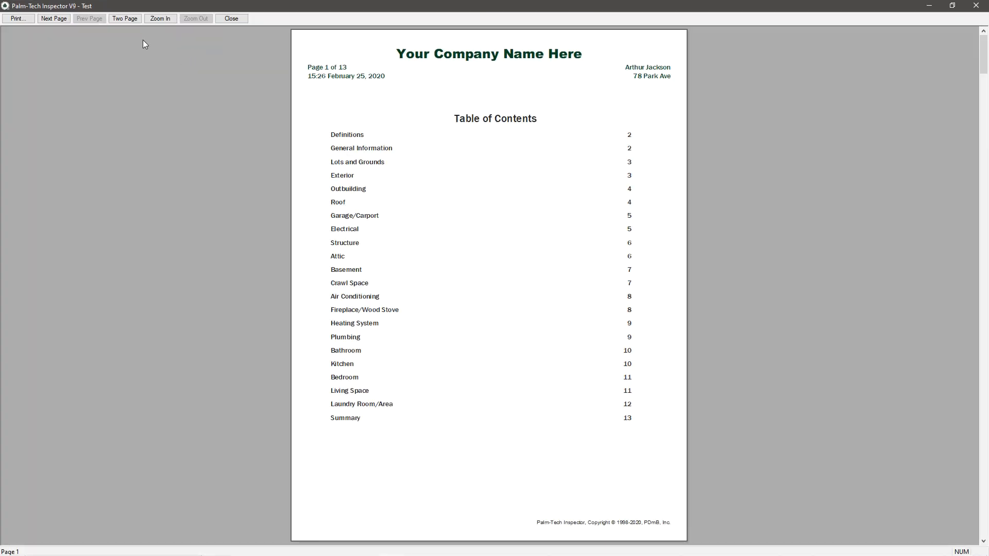
click(63, 22)
click(63, 22)
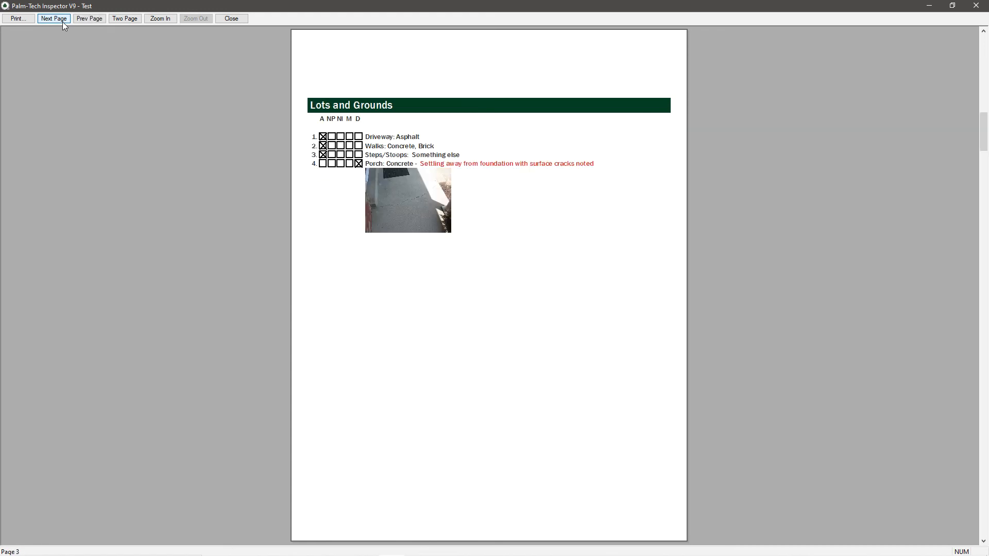
click(390, 196)
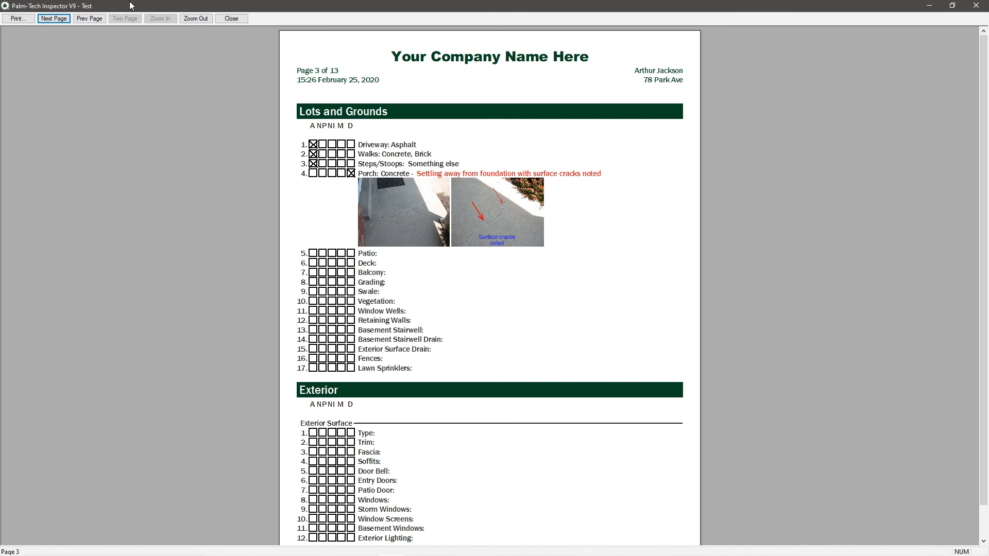
Page through the report preview to the Defective Summary, examine its Porch entry and close the preview
click(64, 19)
click(64, 20)
click(63, 20)
click(63, 20)
click(63, 20)
click(63, 20)
click(63, 19)
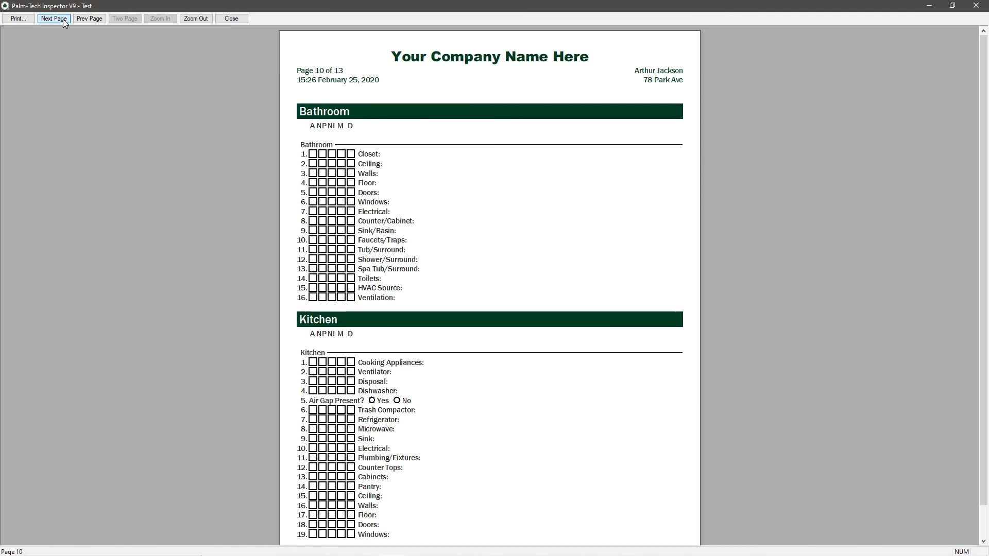
click(63, 19)
click(63, 20)
click(63, 20)
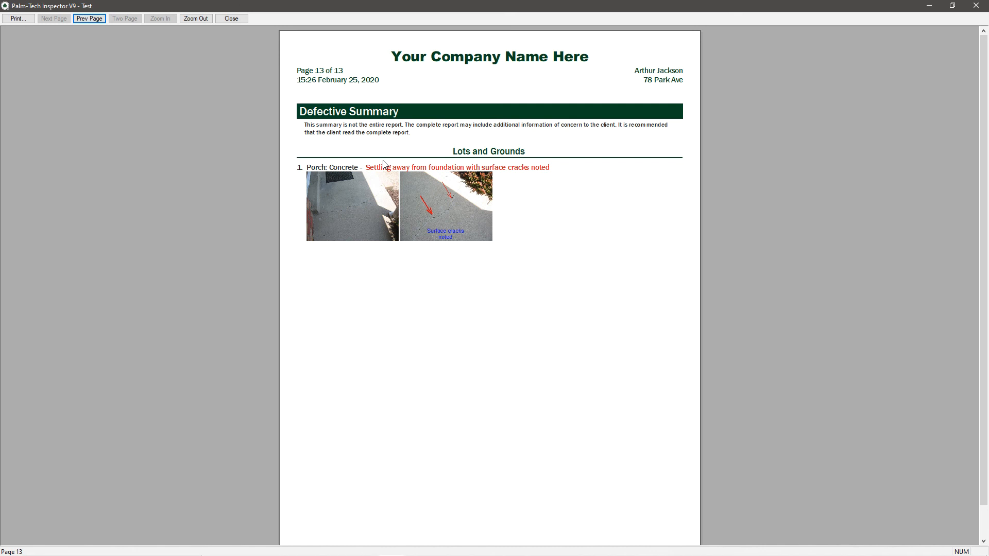
click(231, 18)
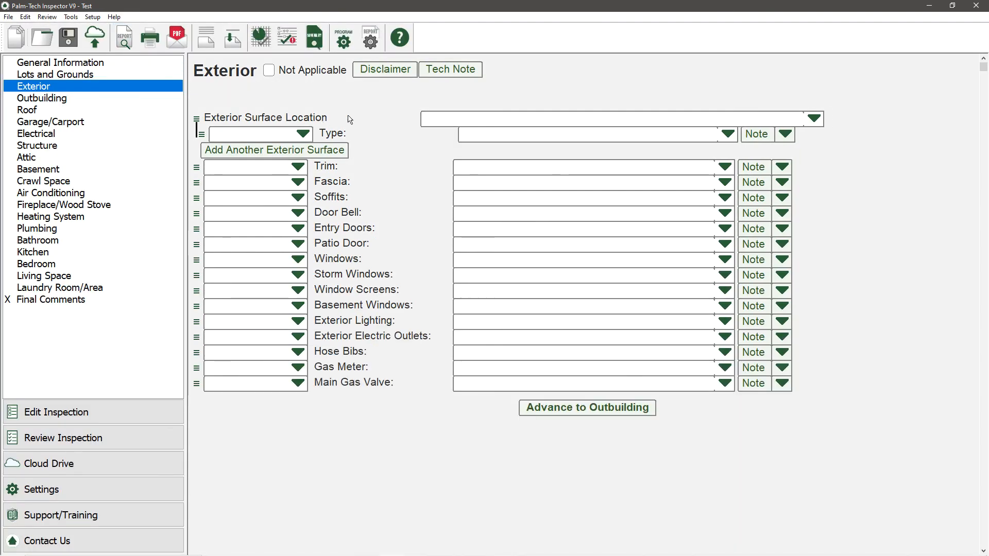